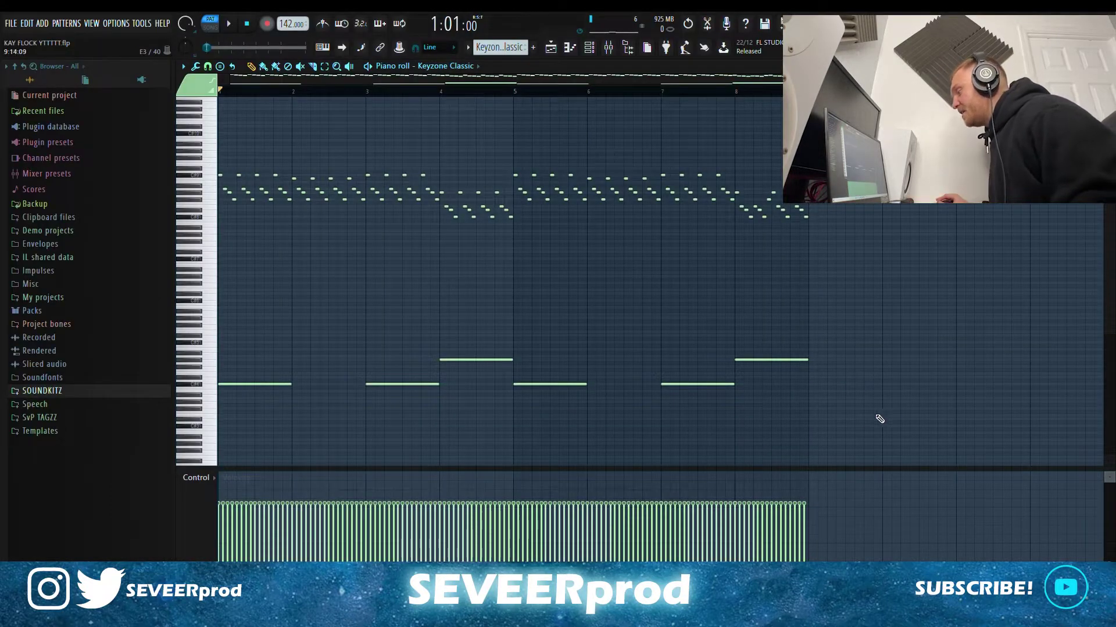
{"action": "left_click_drag", "start_coordinate": [897, 418], "coordinate": [214, 324]}
{"action": "right_click", "coordinate": [381, 344]}
{"action": "left_click_drag", "start_coordinate": [913, 398], "coordinate": [215, 139]}
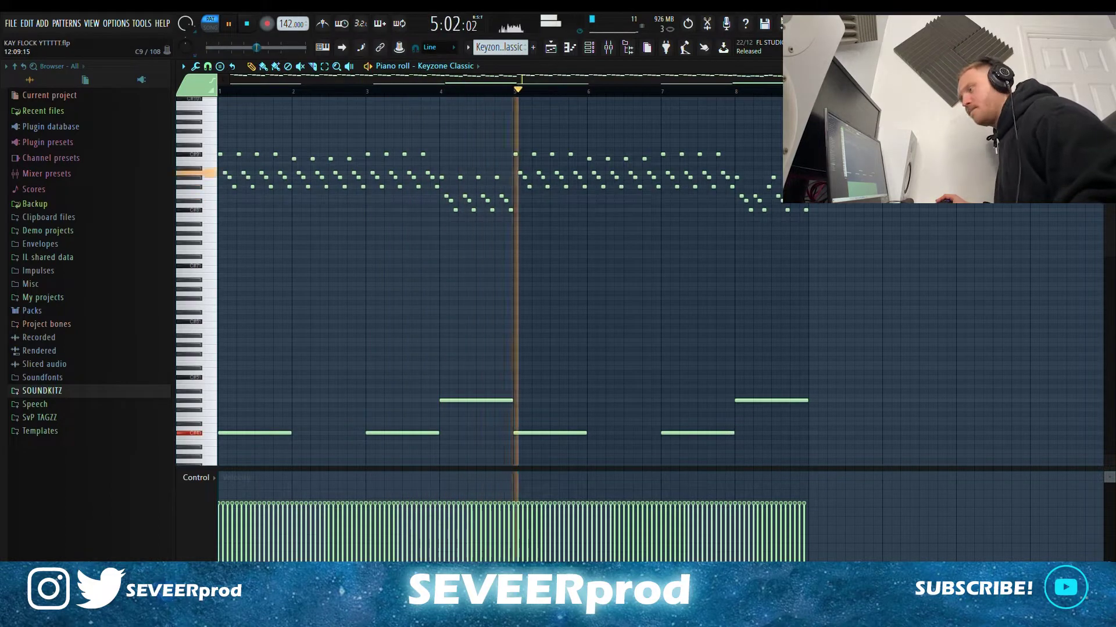
{"action": "scroll", "coordinate": [1071, 159], "scroll_direction": "up", "scroll_amount": 1}
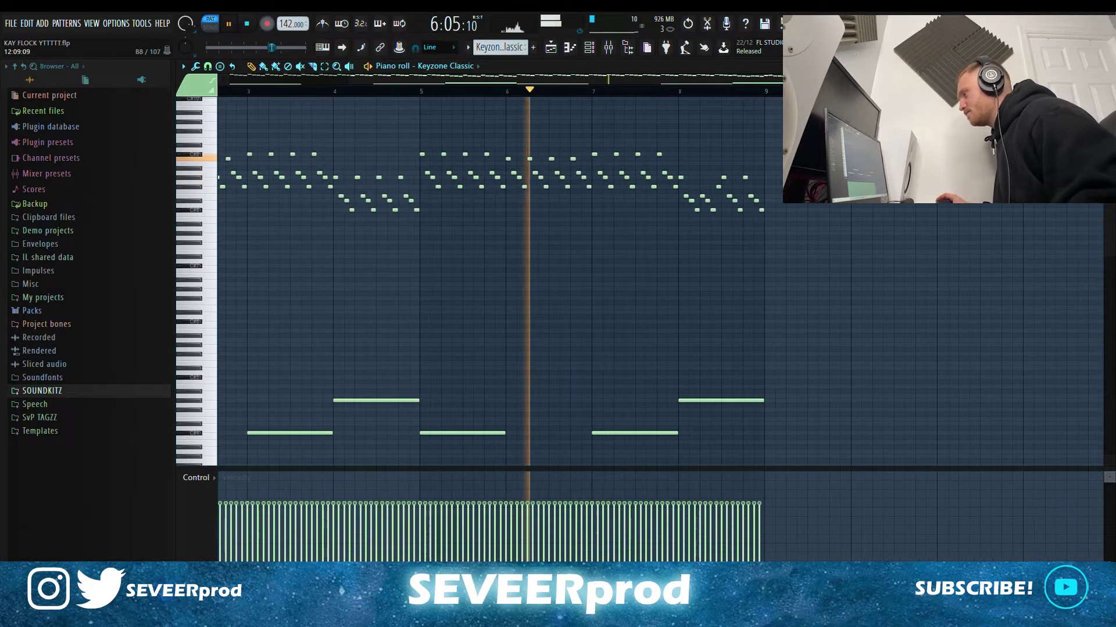
{"action": "left_click_drag", "start_coordinate": [753, 81], "coordinate": [867, 82]}
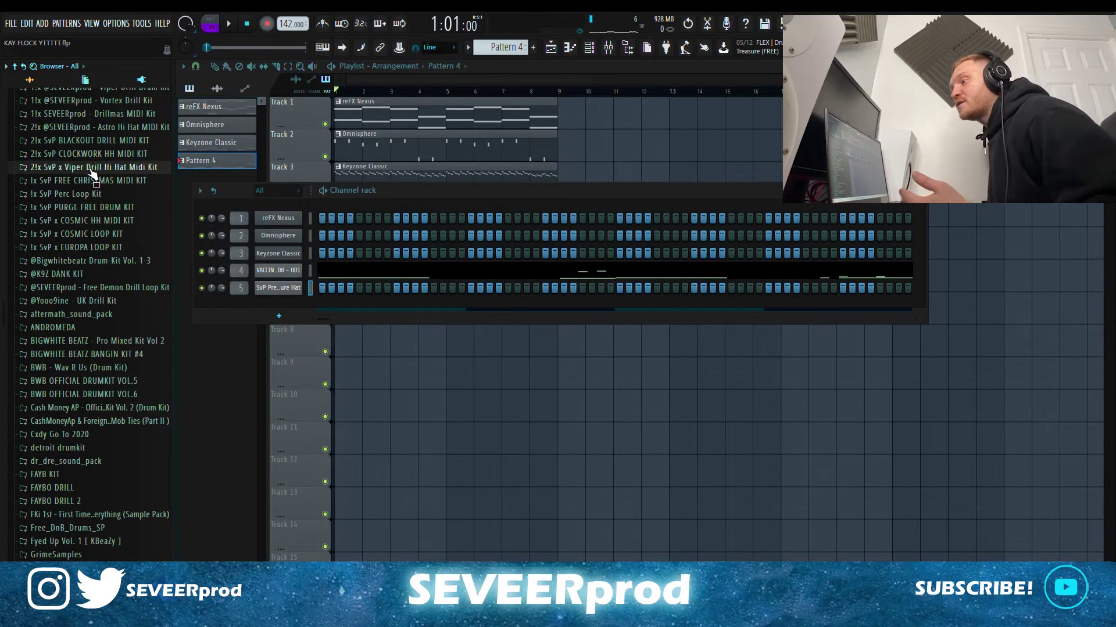
Step: Load a hi-hat MIDI pattern from the SvP x Viper Drill Hi Hat Midi Kit onto the SvP Pressure Hat channel
{"action": "left_click", "coordinate": [91, 168]}
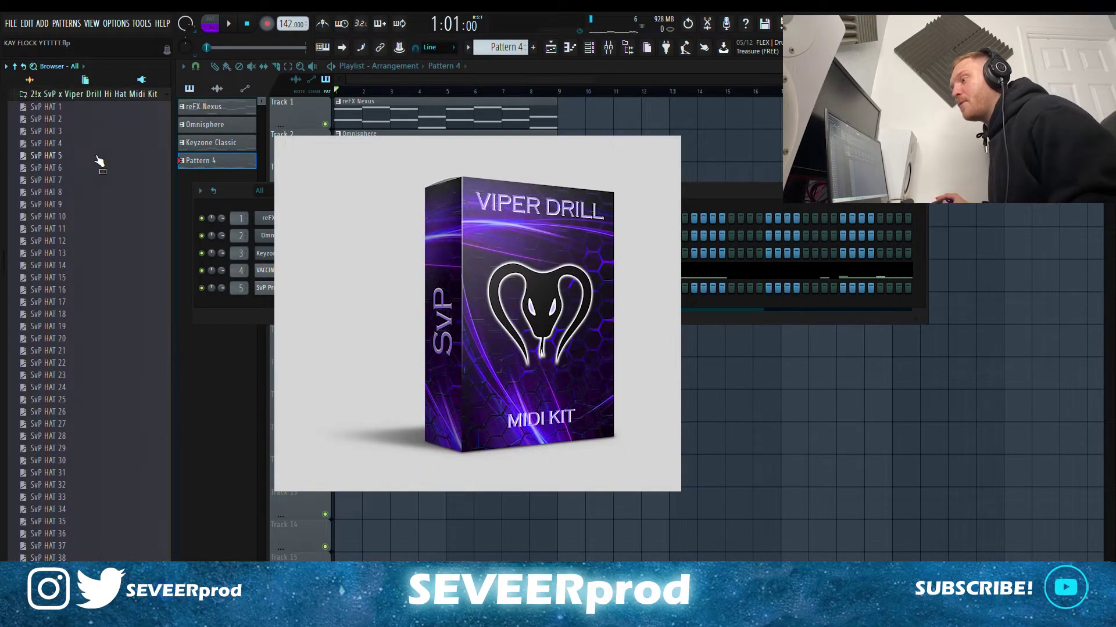
{"action": "left_click_drag", "start_coordinate": [56, 163], "coordinate": [271, 288]}
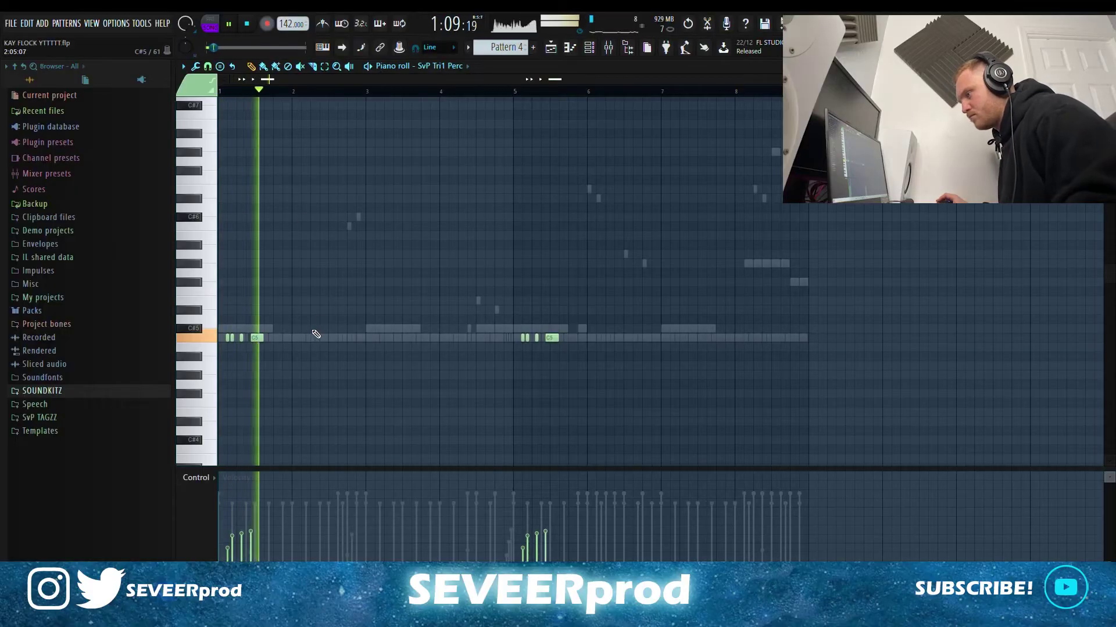
Step: Place a C5 note in bar 3 and another in bar 7 of the SvP Tri1 Perc part
{"action": "scroll", "coordinate": [259, 370], "scroll_direction": "up", "scroll_amount": 1}
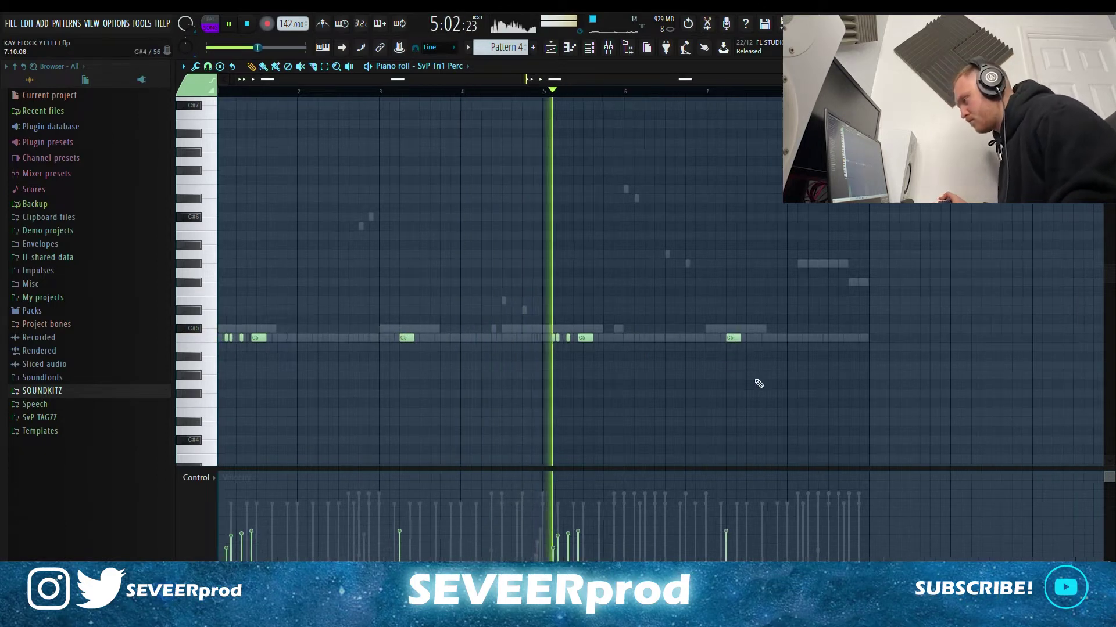
{"action": "scroll", "coordinate": [875, 325], "scroll_direction": "down", "scroll_amount": 1}
{"action": "scroll", "coordinate": [976, 232], "scroll_direction": "up", "scroll_amount": 1}
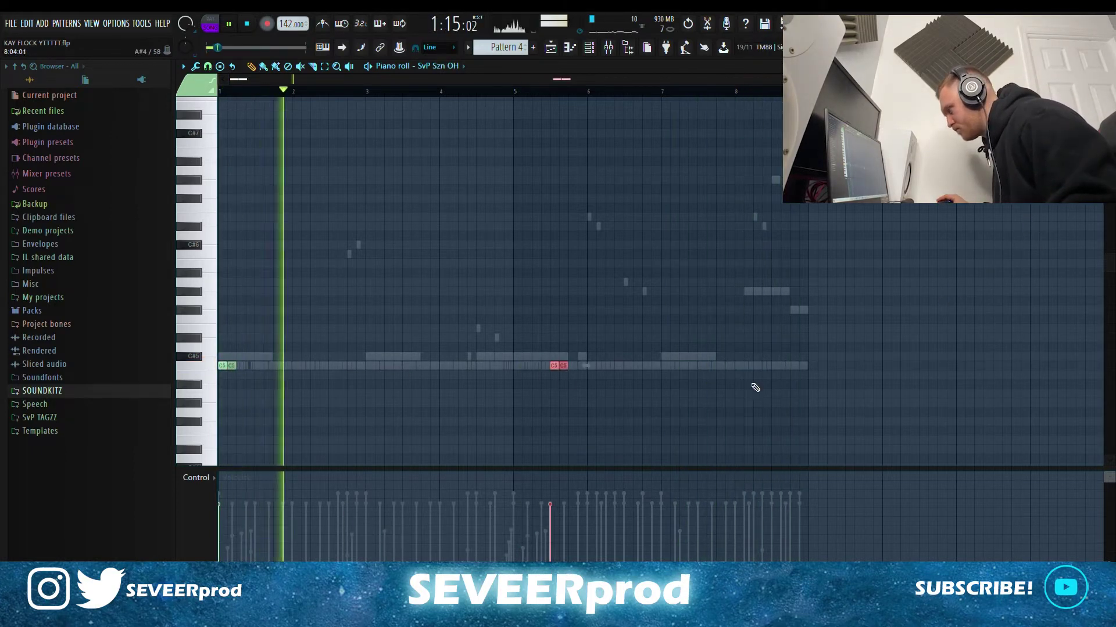
Step: Add two open-hat notes, D#5 and A4, at the same point in bar 8 of the SvP Szn OH part
{"action": "left_click", "coordinate": [756, 387], "text": "ctrl"}
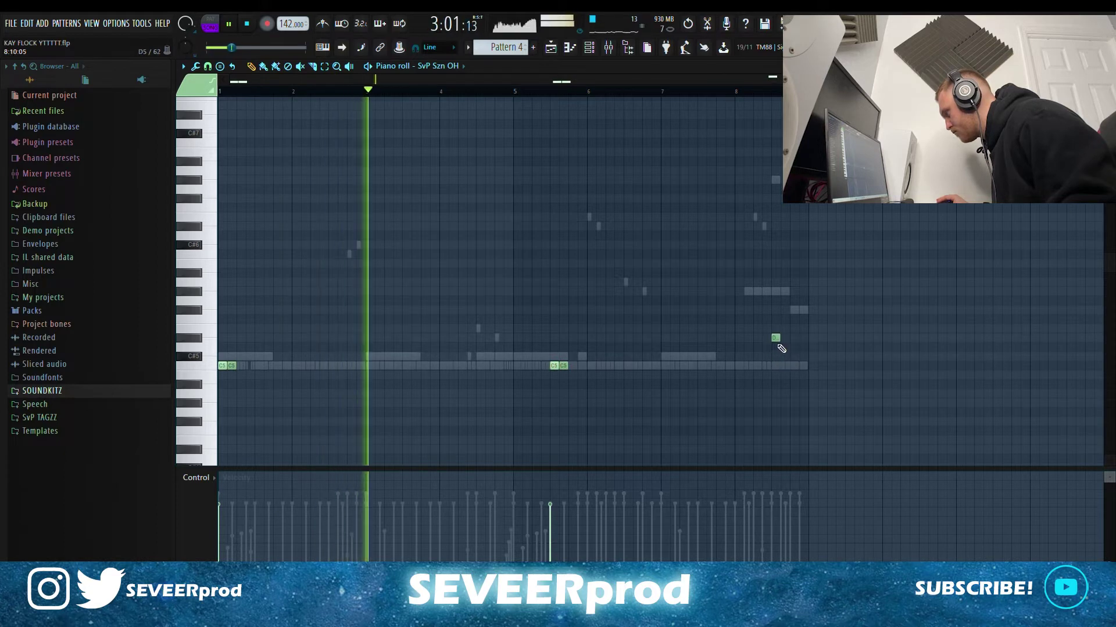
{"action": "left_click_drag", "start_coordinate": [783, 403], "coordinate": [786, 408]}
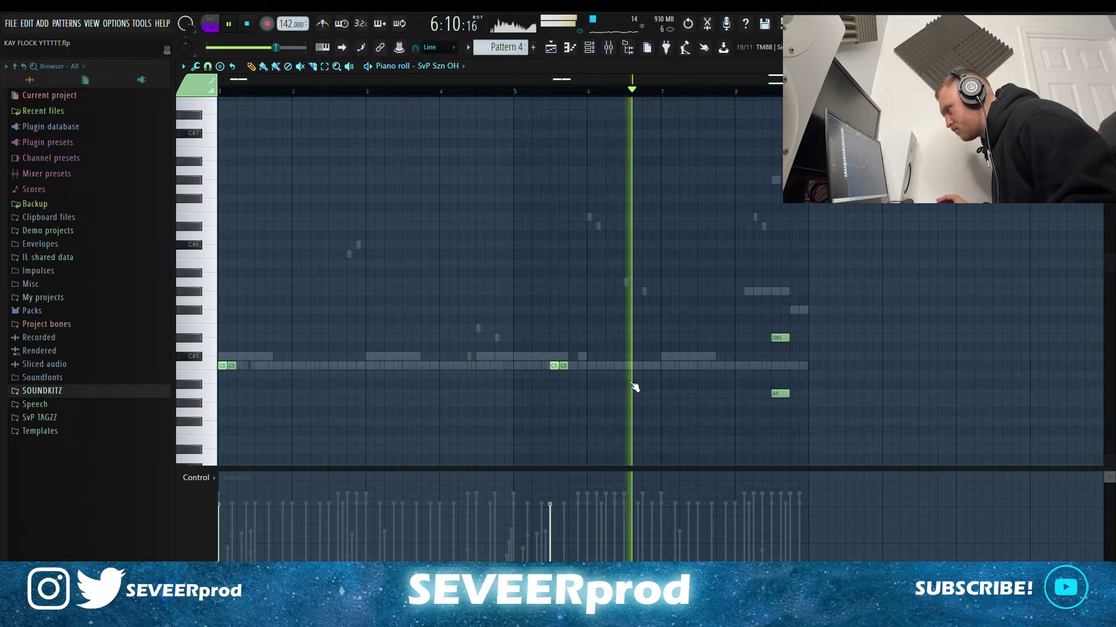
{"action": "left_click", "coordinate": [778, 503]}
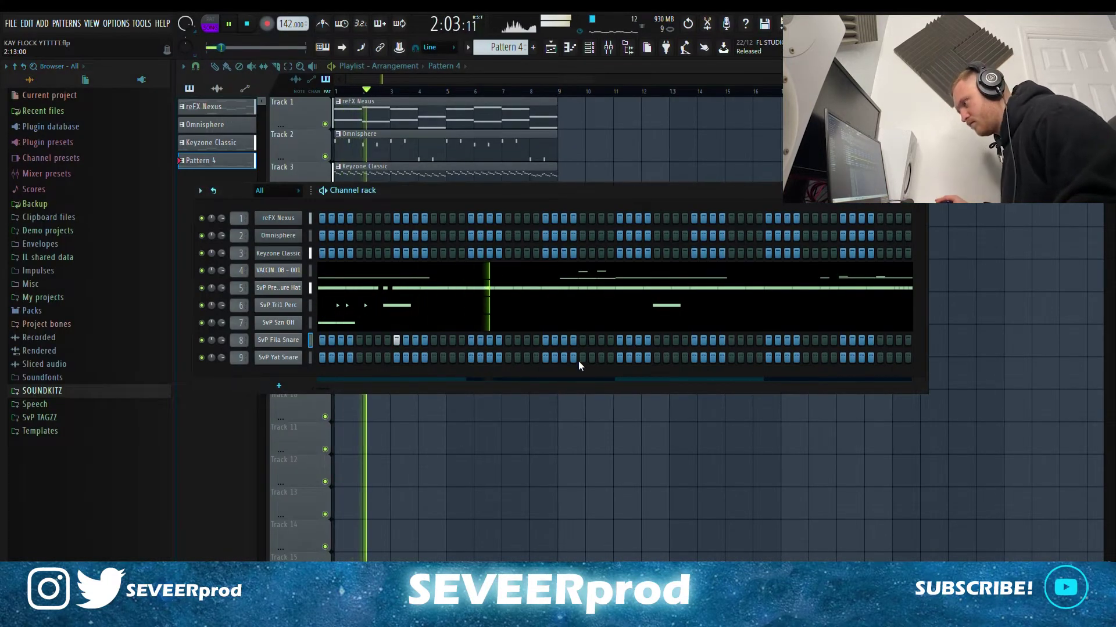
Step: Add SvP Yat Snare hits on steps 29 and 61 and a SvP Fila Snare hit on step 41
{"action": "left_click", "coordinate": [582, 358]}
{"action": "left_click", "coordinate": [694, 340]}
{"action": "left_click", "coordinate": [880, 357]}
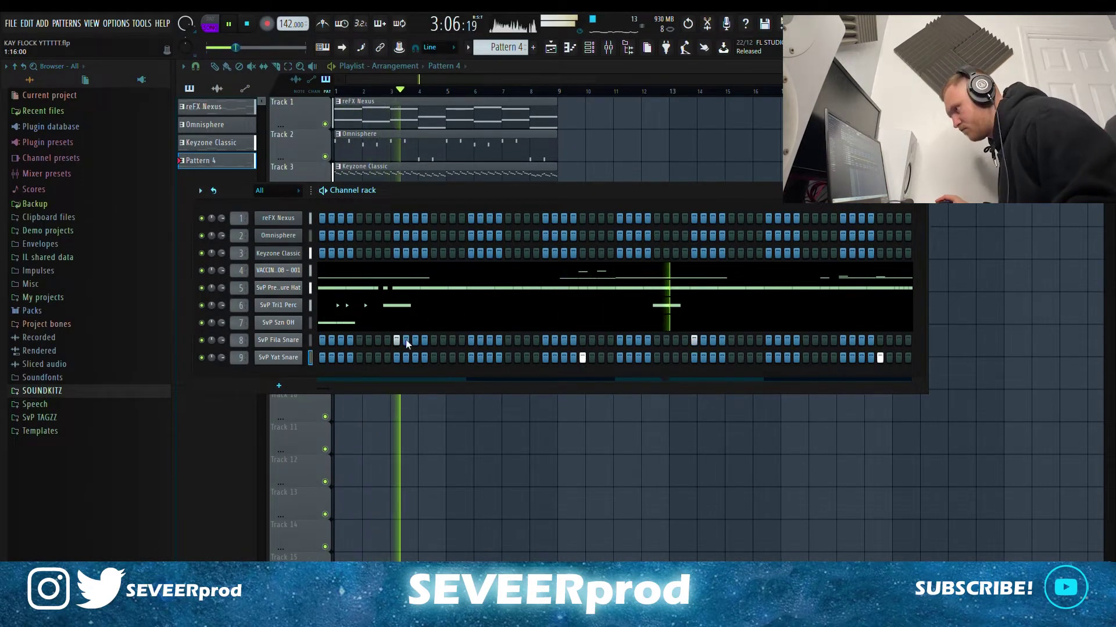
Step: Raise the velocity of the two SvP Fila Snare hits and duplicate them into bars 5 and 7
{"action": "left_click", "coordinate": [294, 340]}
{"action": "left_click", "coordinate": [519, 136]}
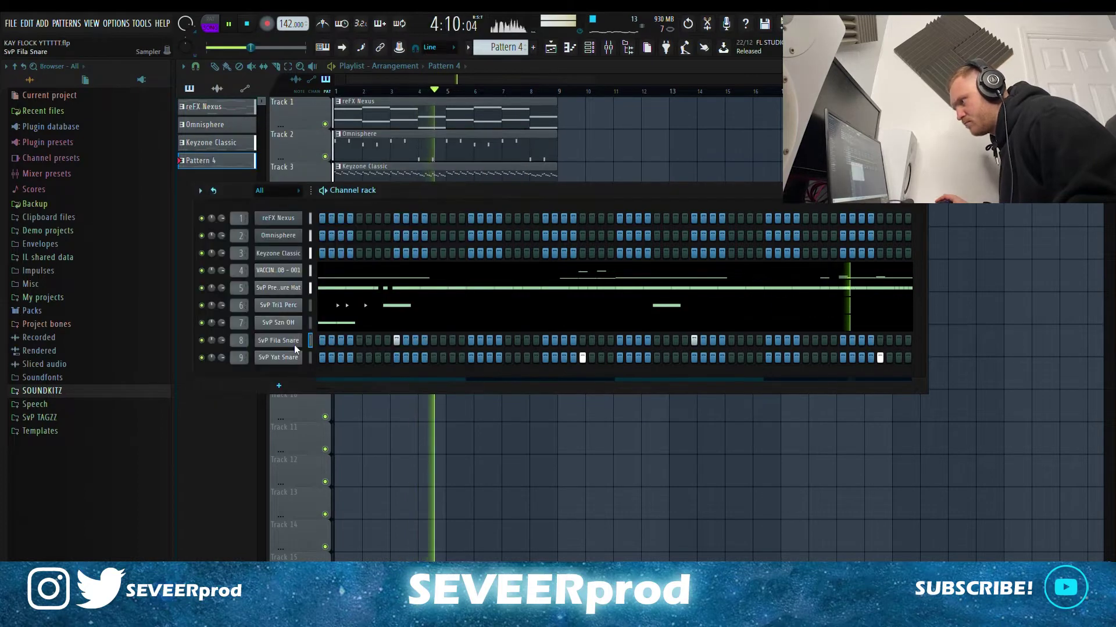
{"action": "key", "text": "F7"}
{"action": "key", "text": "ctrl+a"}
{"action": "left_click_drag", "start_coordinate": [263, 374], "coordinate": [559, 374]}
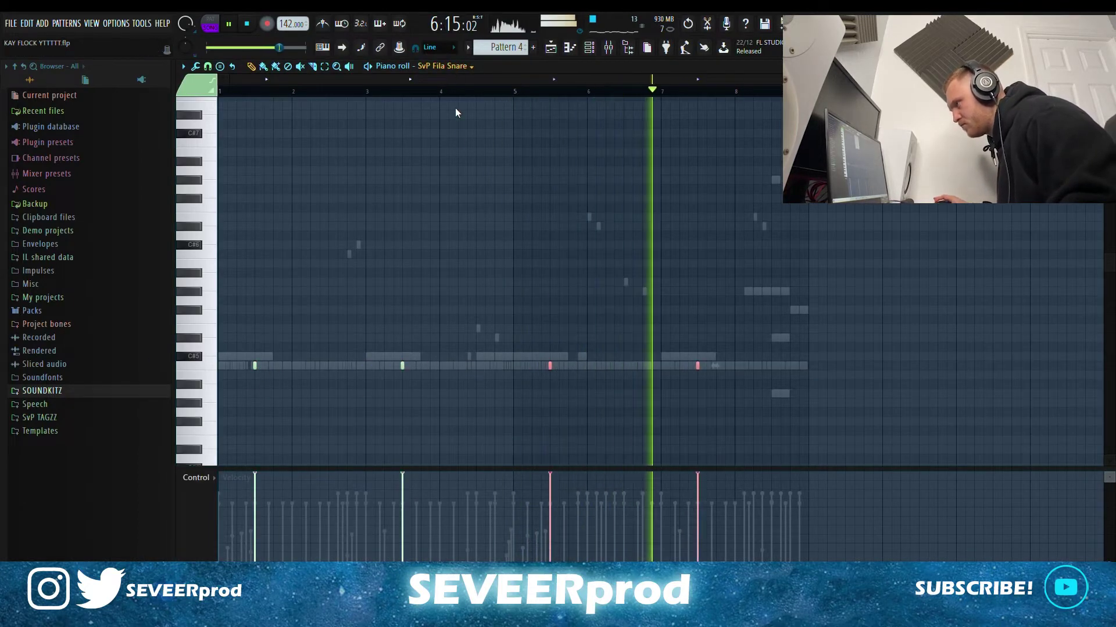
Step: Duplicate the two SvP Yat Snare hits into bars 6 and 8, and shift the last hit two steps to the right
{"action": "left_click", "coordinate": [459, 177]}
{"action": "key", "text": "ctrl+a"}
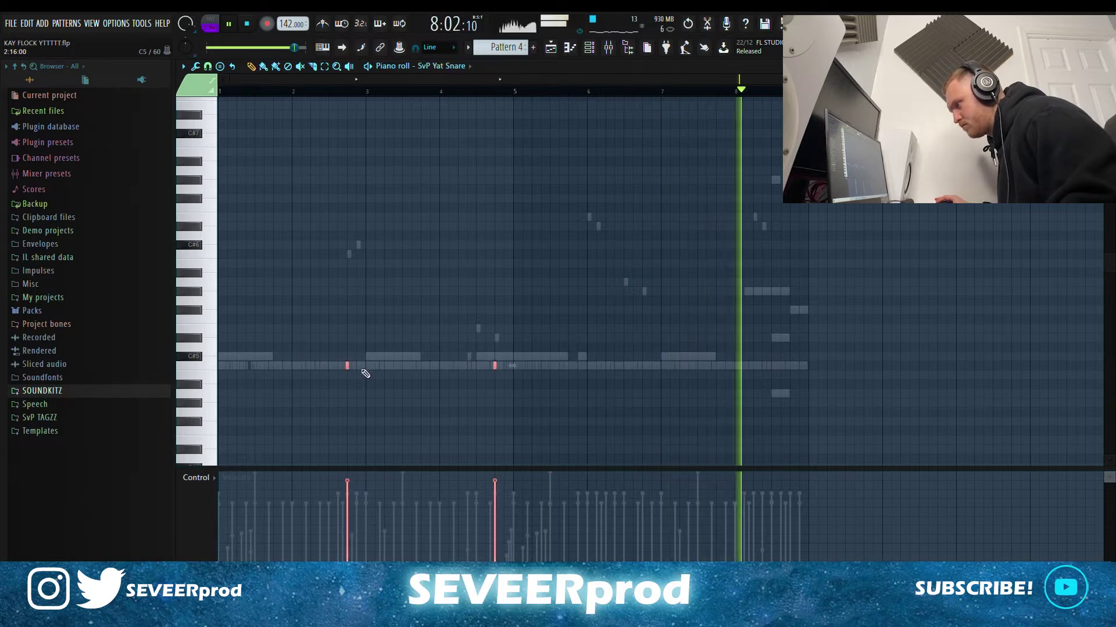
{"action": "left_click_drag", "start_coordinate": [353, 371], "coordinate": [648, 379]}
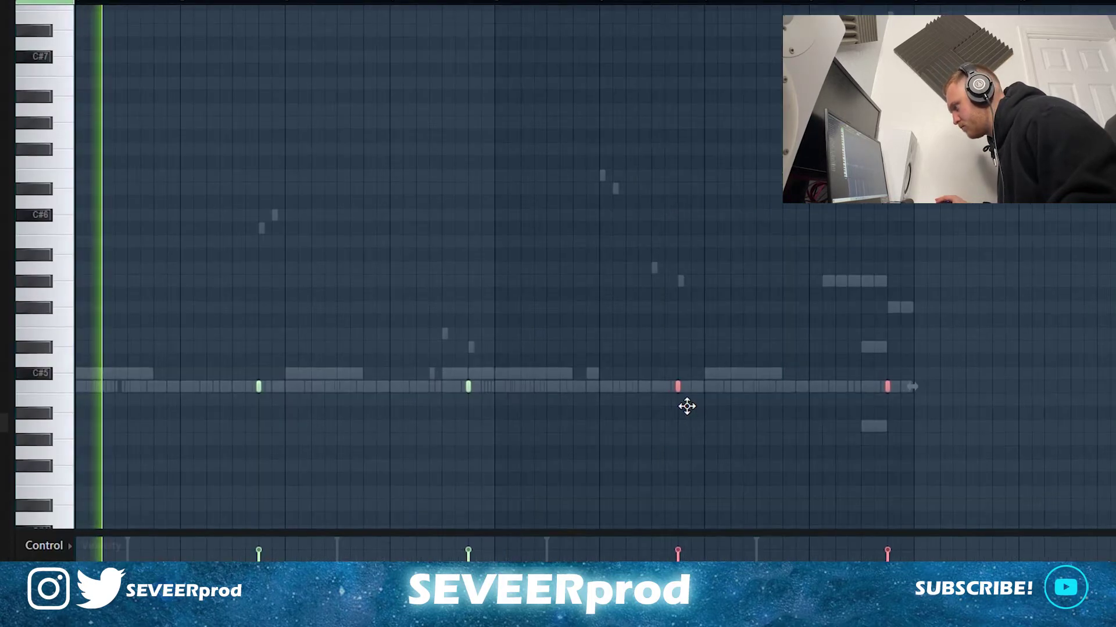
{"action": "left_click_drag", "start_coordinate": [900, 397], "coordinate": [913, 396]}
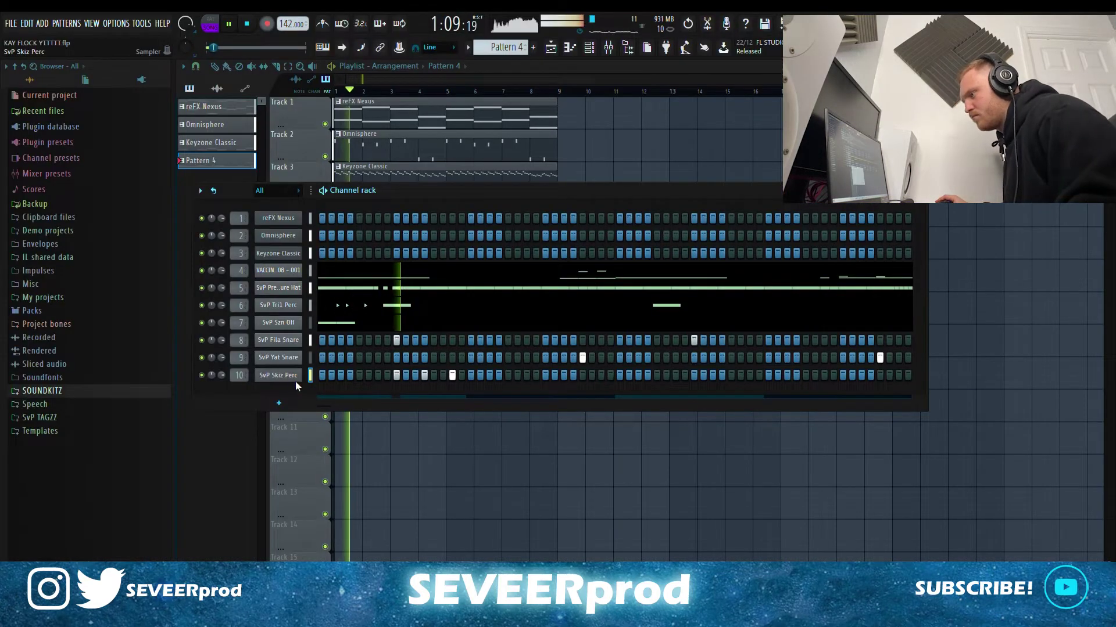
Step: Taper the velocities of the three SvP Skiz Perc hits and duplicate the group around bar 7 with lowered velocities
{"action": "key", "text": "F7"}
{"action": "left_click_drag", "start_coordinate": [265, 523], "coordinate": [291, 556]}
{"action": "left_click_drag", "start_coordinate": [318, 380], "coordinate": [722, 379]}
{"action": "left_click_drag", "start_coordinate": [692, 532], "coordinate": [723, 571]}
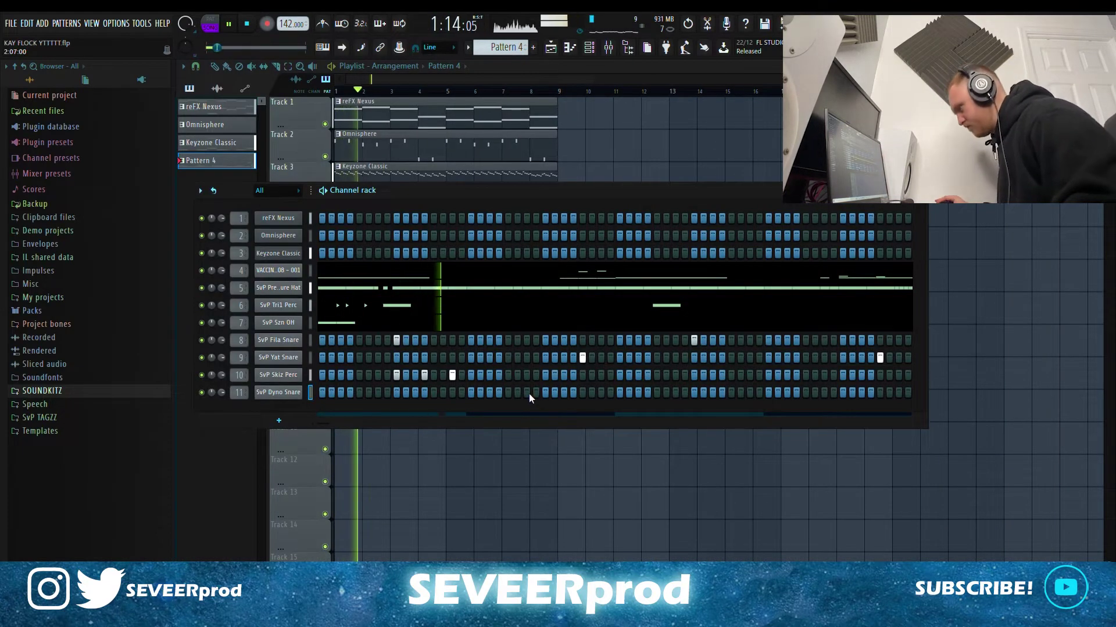
Step: Add SvP Dyno Snare hits in bars 2, 3 and 4, and copy the last two, at raised velocity, into bars 7 and 8
{"action": "left_click", "coordinate": [527, 393]}
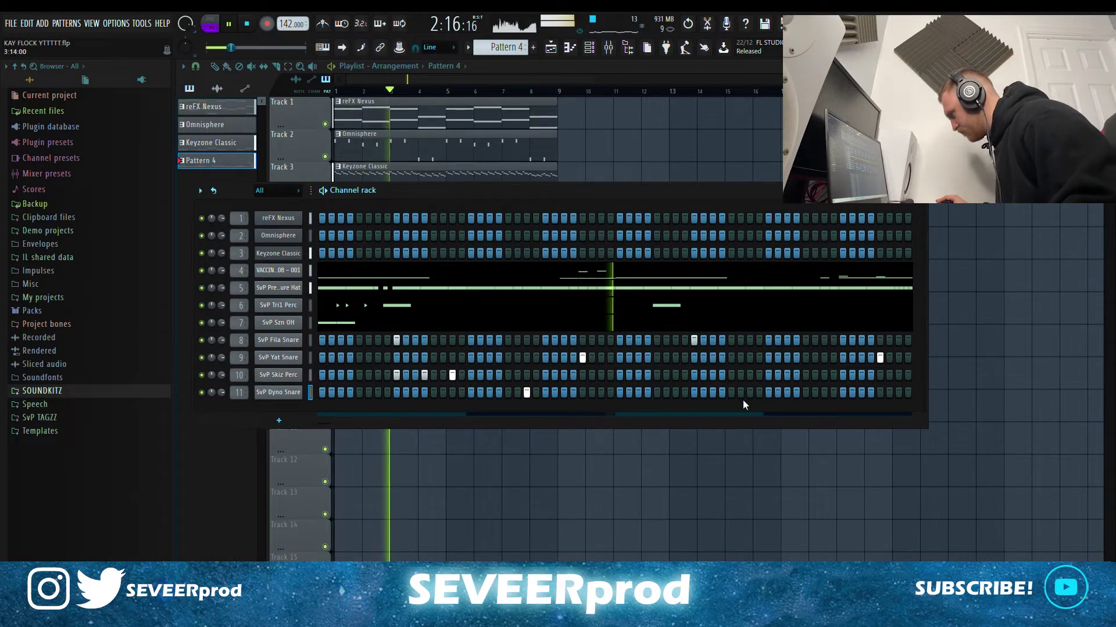
{"action": "key", "text": "F7"}
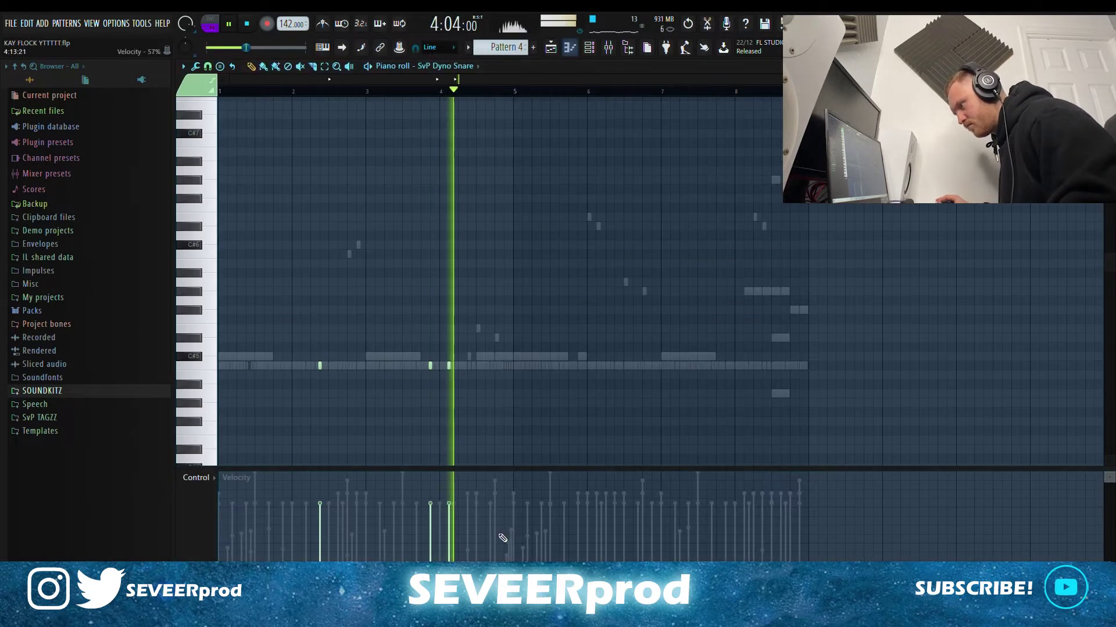
{"action": "left_click_drag", "start_coordinate": [510, 391], "coordinate": [732, 373]}
{"action": "key", "text": "ctrl+d"}
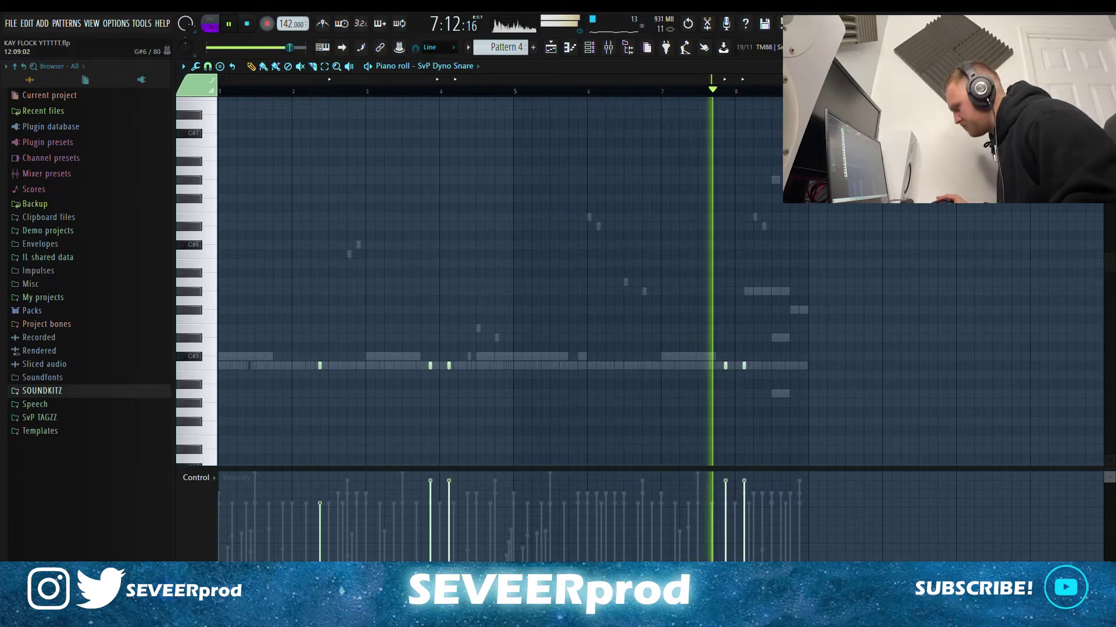
Step: Copy the two C#5 notes of the M1 Chant part from bar 1 to bar 5
{"action": "left_click_drag", "start_coordinate": [403, 387], "coordinate": [900, 332]}
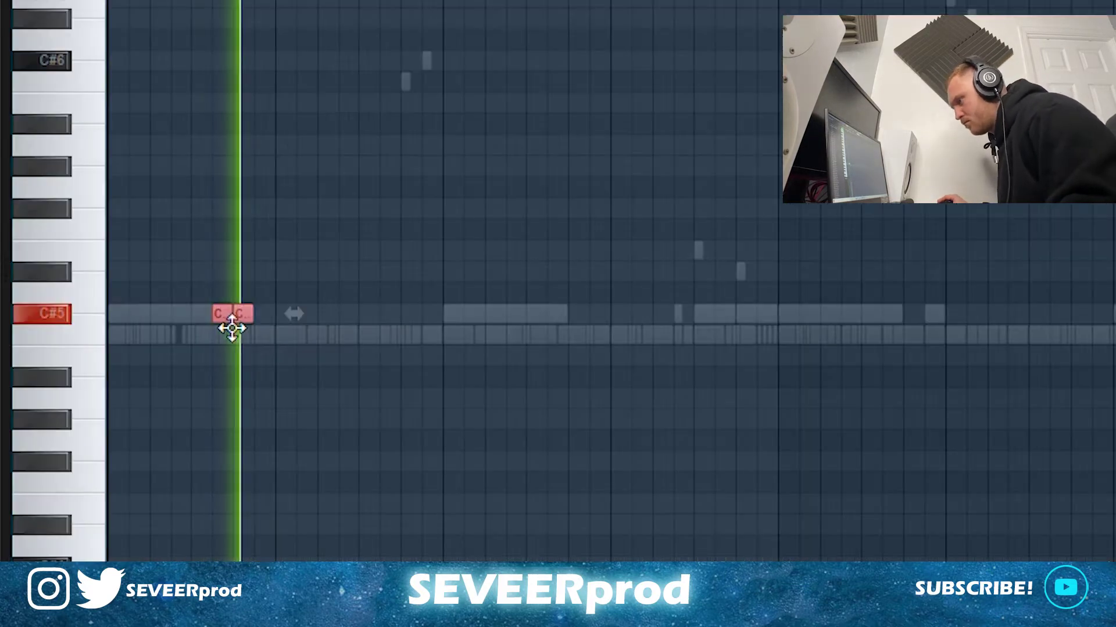
{"action": "left_click", "coordinate": [1058, 371], "text": "ctrl"}
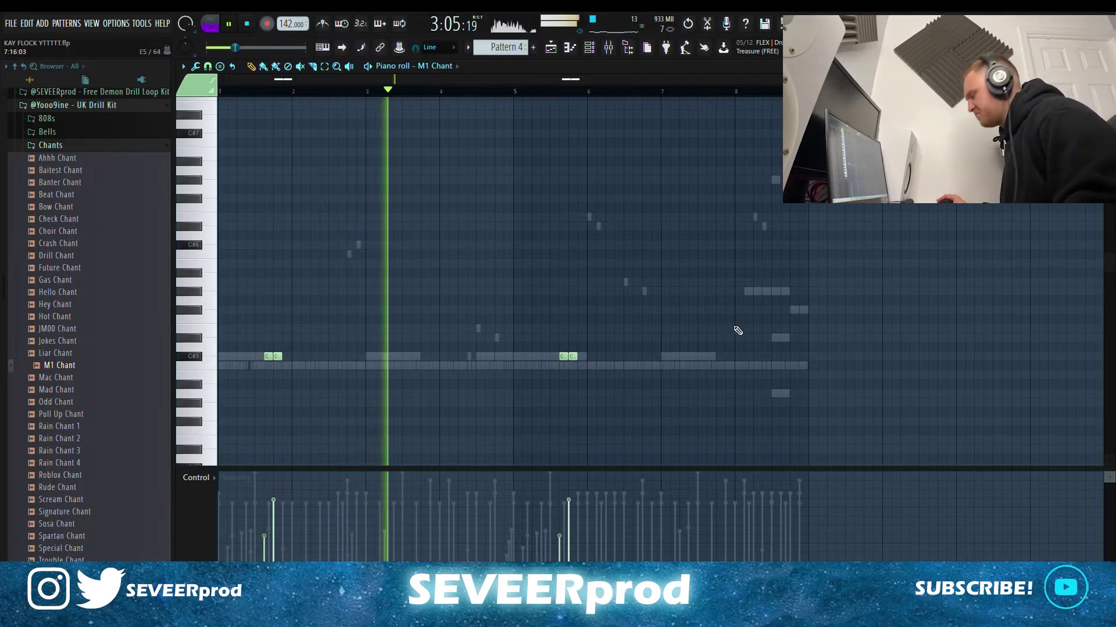
Step: Collapse the open UK Drill Kit and SOUNDKITZ folders in the sound browser
{"action": "left_click", "coordinate": [140, 106]}
{"action": "scroll", "coordinate": [117, 233], "scroll_direction": "up", "scroll_amount": 15}
{"action": "left_click", "coordinate": [119, 344]}
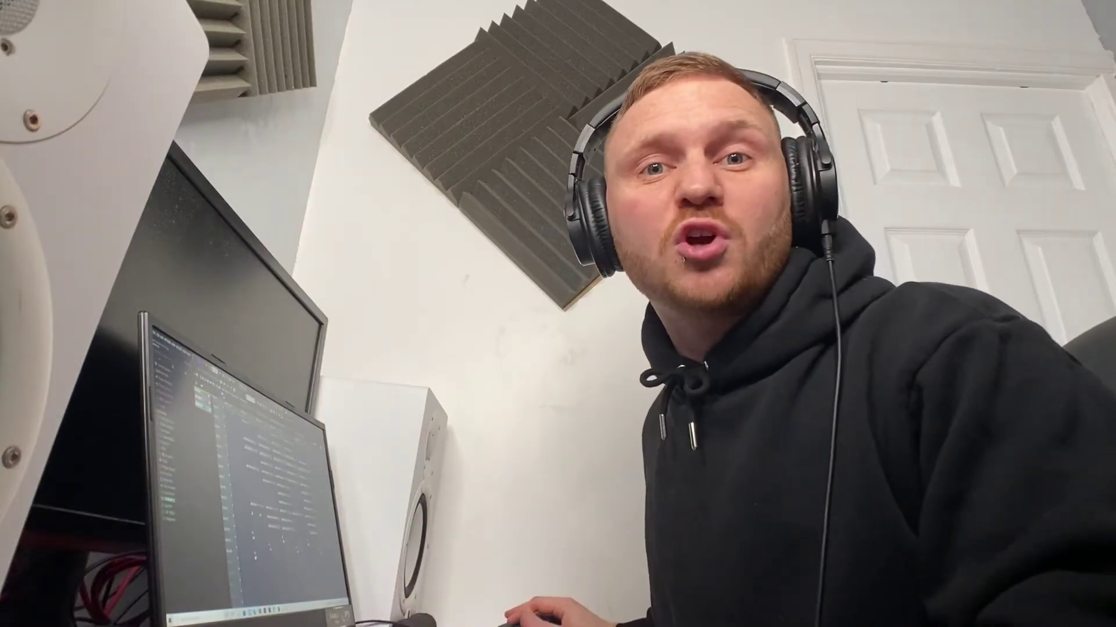
Step: Place the SEVEERprod producer tag clip on Track 16 in bar 8 of the playlist
{"action": "left_click_drag", "start_coordinate": [939, 453], "coordinate": [424, 481]}
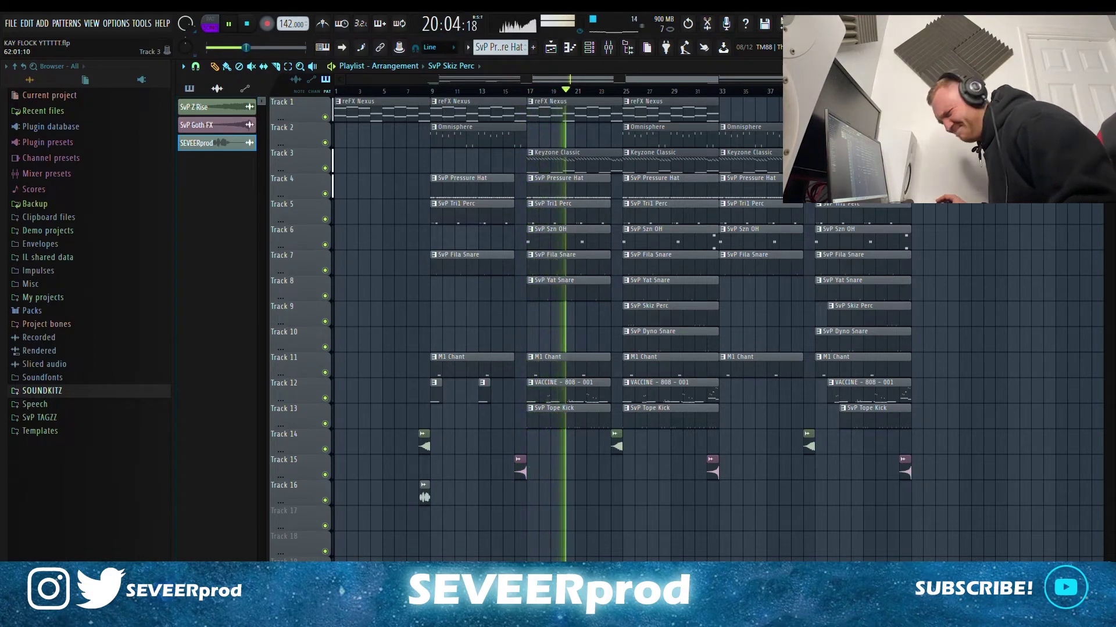
{"action": "scroll", "coordinate": [1070, 162], "scroll_direction": "up", "scroll_amount": 1}
{"action": "left_click_drag", "start_coordinate": [640, 81], "coordinate": [784, 108]}
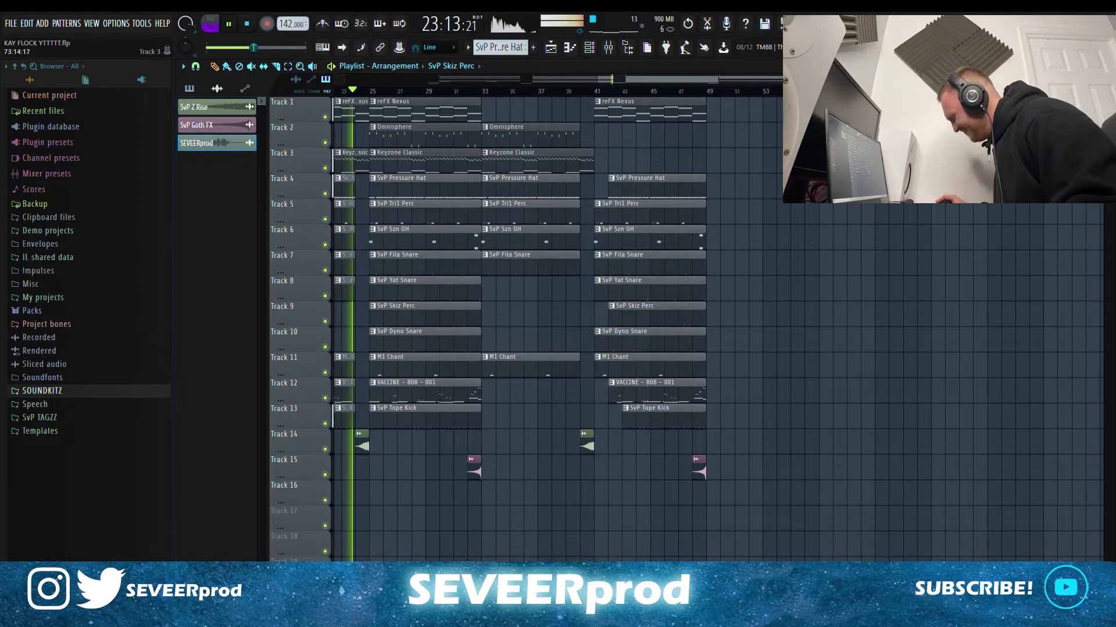